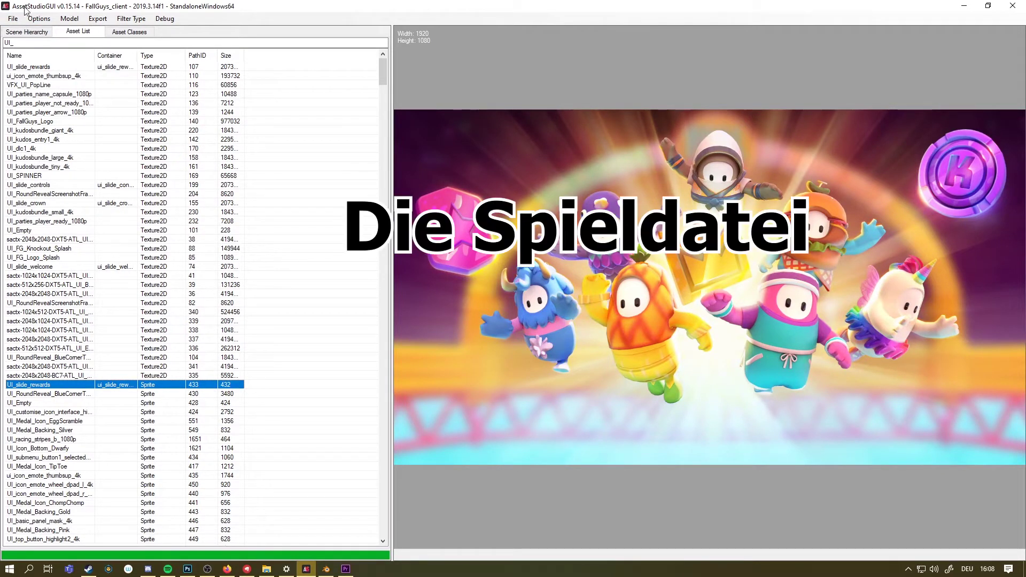
Alternate the preview between the UI_slide_rewards splash sprite and the UI_RoundReveal_BlueCornerT corner sprite.
{"action": "left_click", "coordinate": [109, 393]}
{"action": "left_click", "coordinate": [112, 388]}
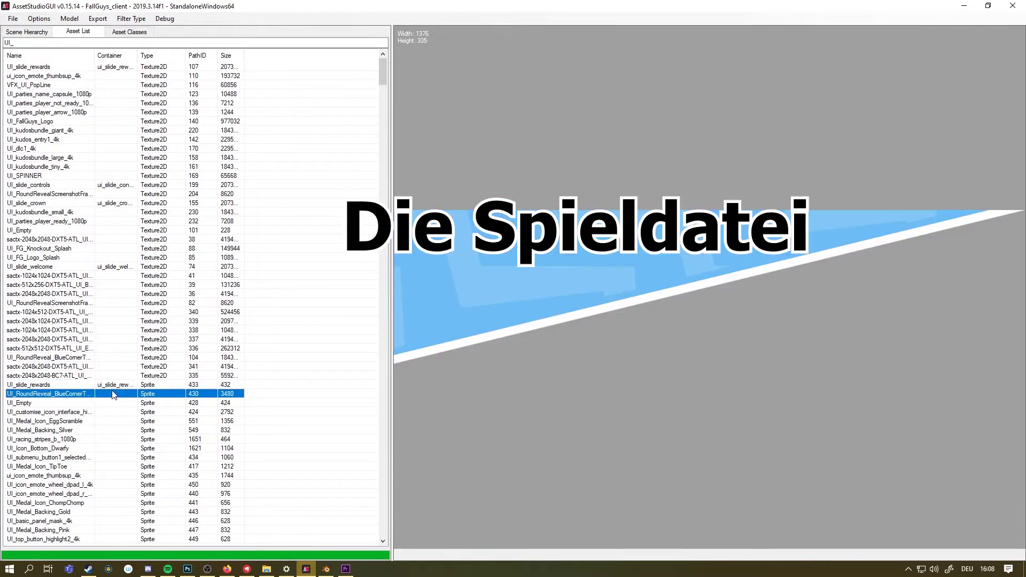
{"action": "left_click", "coordinate": [118, 384]}
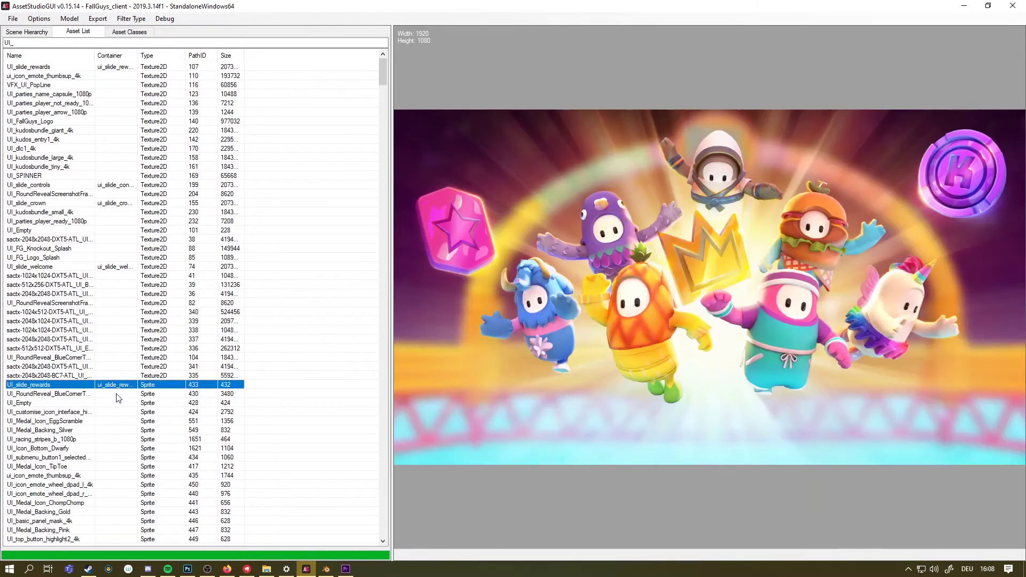
{"action": "left_click", "coordinate": [118, 395]}
{"action": "left_click", "coordinate": [132, 394]}
{"action": "left_click", "coordinate": [135, 388]}
{"action": "left_click", "coordinate": [134, 396]}
{"action": "left_click", "coordinate": [167, 385]}
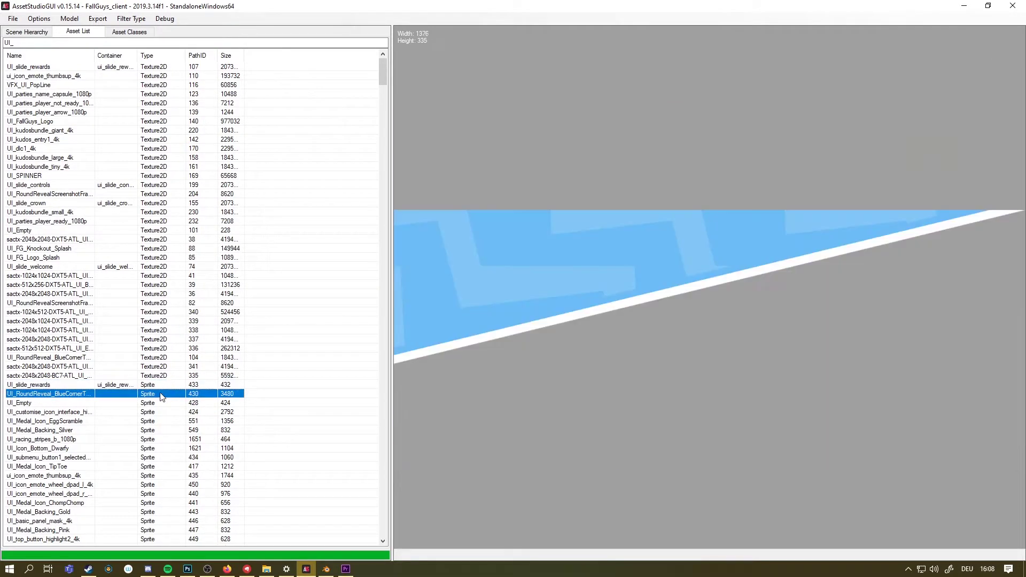
{"action": "left_click", "coordinate": [167, 385]}
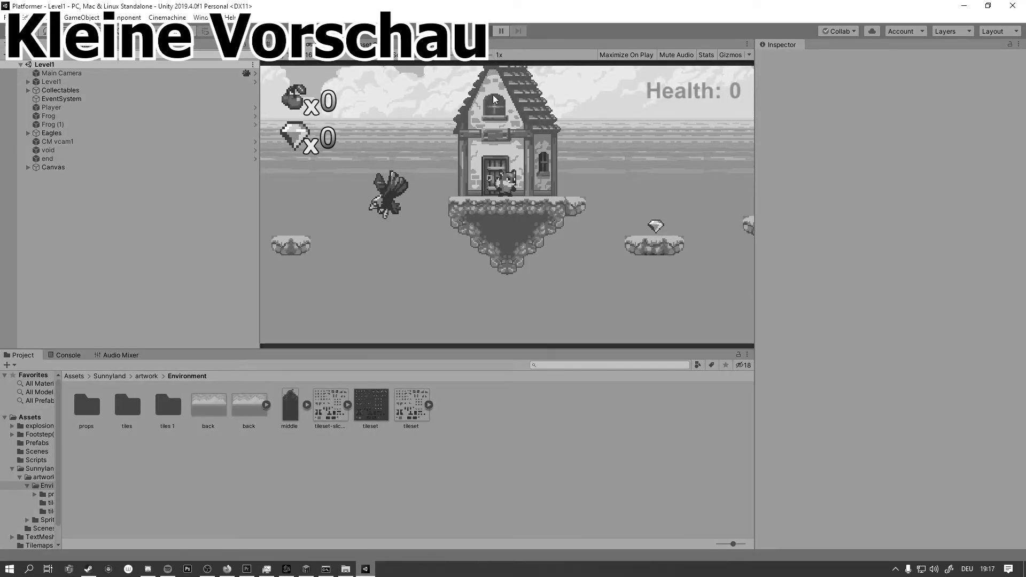
Run and jump the fox across the platforms, collecting two cherries and a gem.
{"action": "key", "text": "Right"}
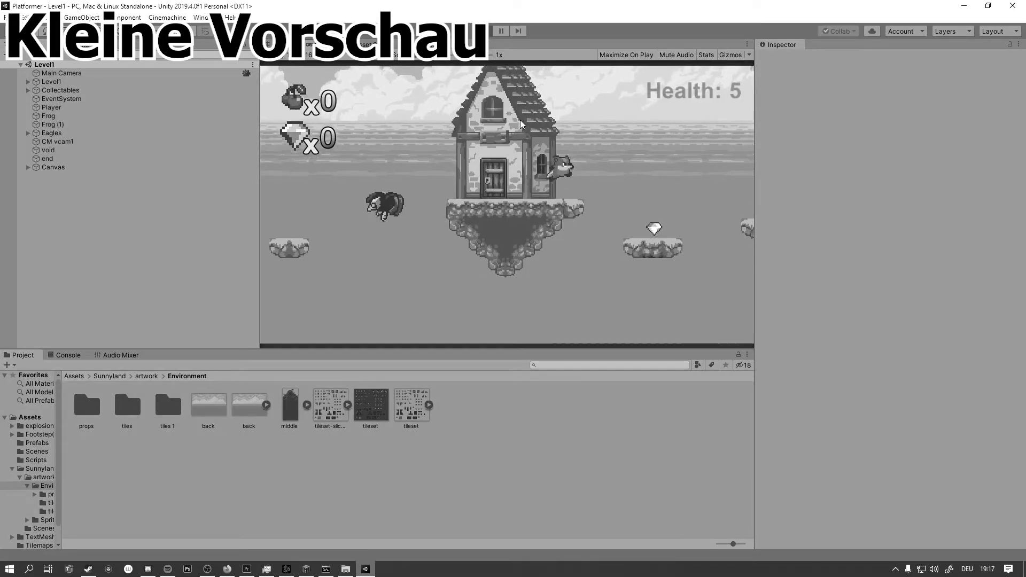
{"action": "key", "text": "space"}
{"action": "key", "text": "space"}
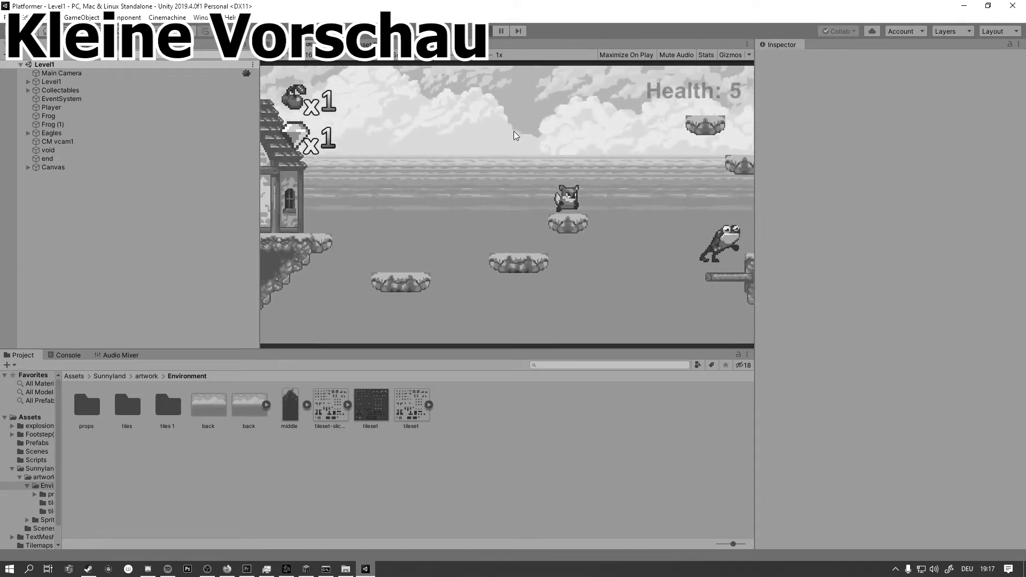
{"action": "key", "text": "space"}
{"action": "key", "text": "space"}
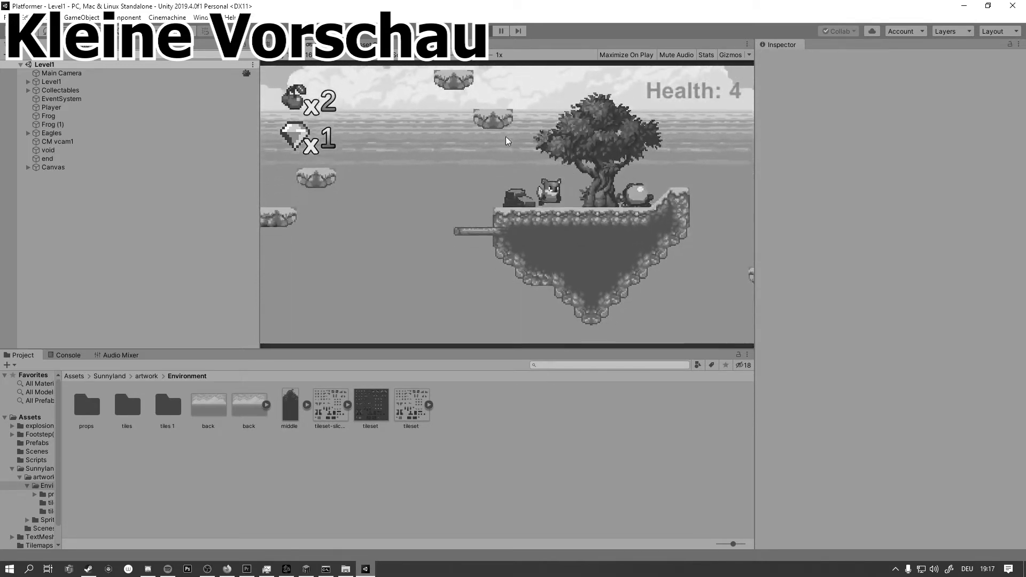
{"action": "key", "text": "space"}
{"action": "key", "text": "Left"}
{"action": "key", "text": "space"}
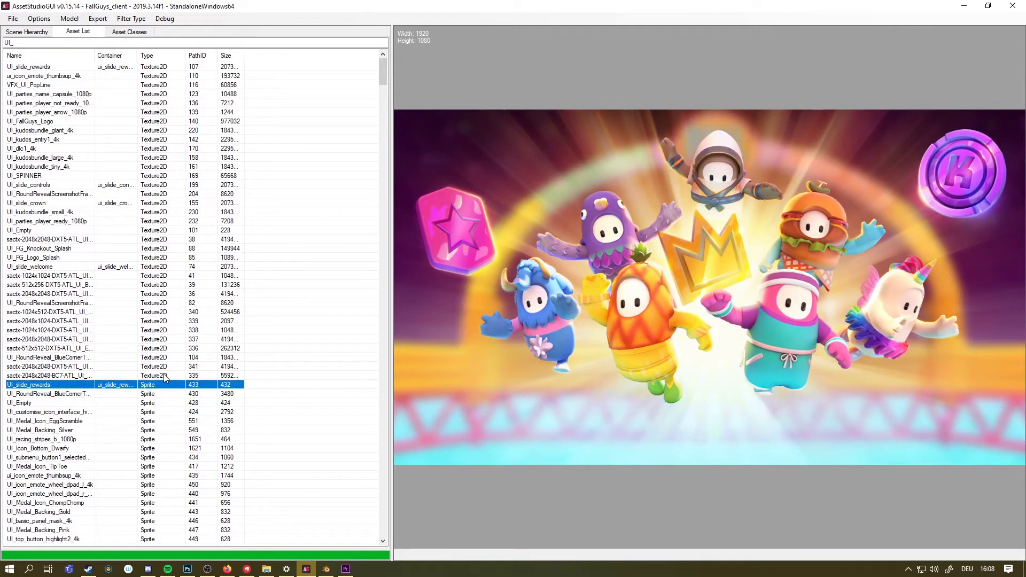
Preview the UI_Empty, window icon, medal and UI_Icon_Bottom_Dwarfy sprites in turn.
{"action": "left_click", "coordinate": [45, 395]}
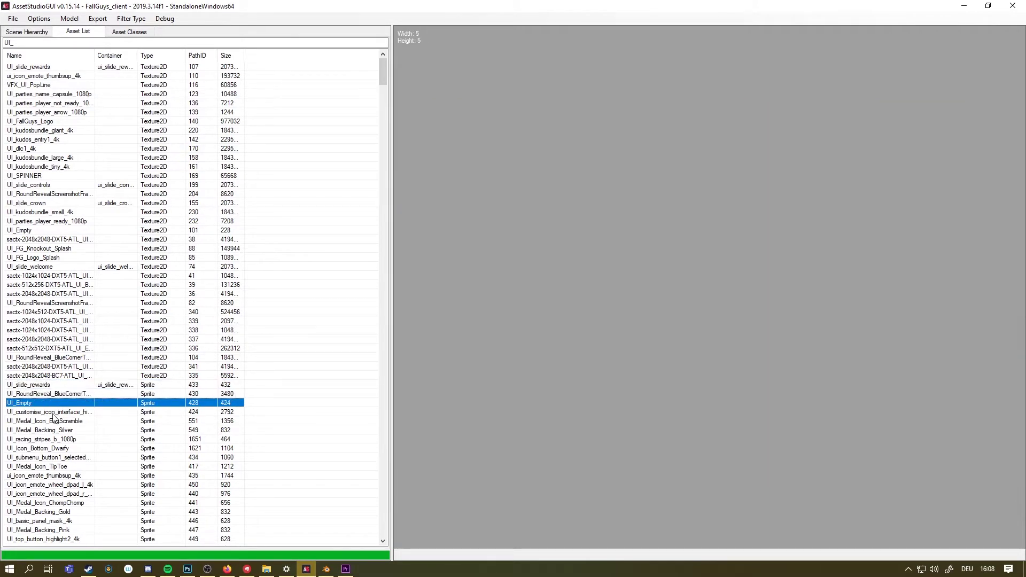
{"action": "left_click", "coordinate": [34, 415]}
{"action": "left_click", "coordinate": [57, 431]}
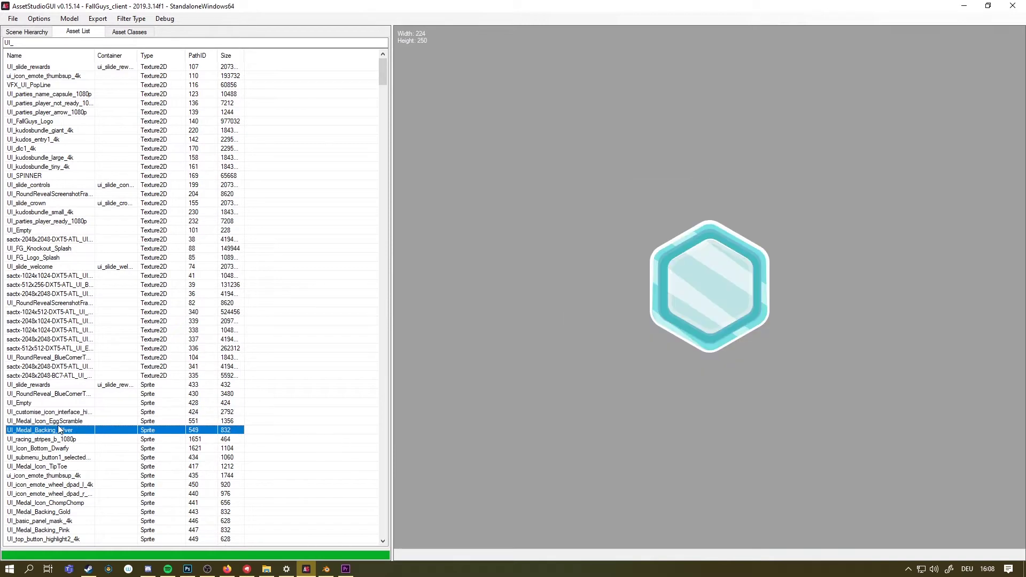
{"action": "key", "text": "Up"}
{"action": "key", "text": "Down"}
{"action": "left_click", "coordinate": [63, 421]}
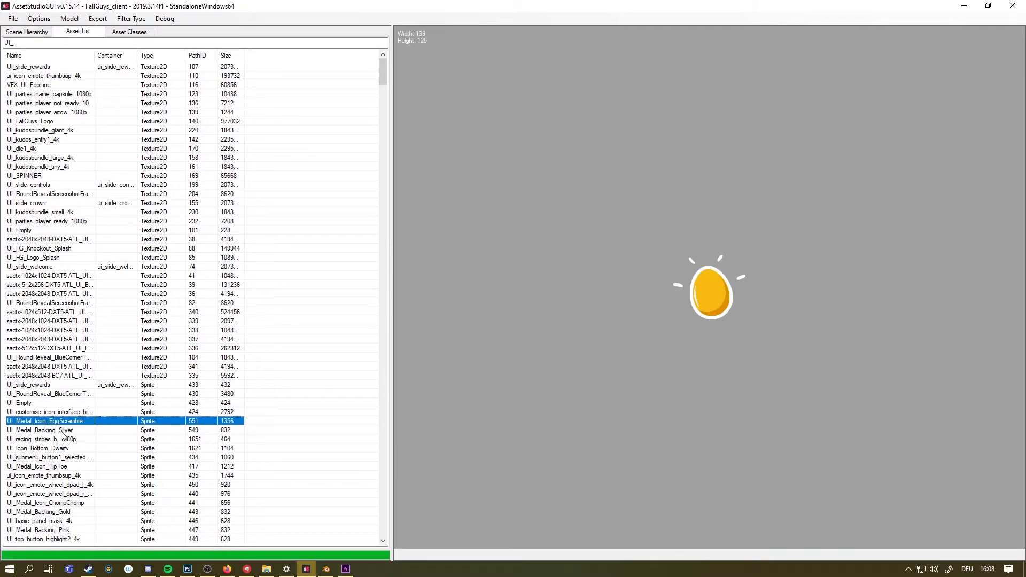
{"action": "left_click", "coordinate": [62, 449]}
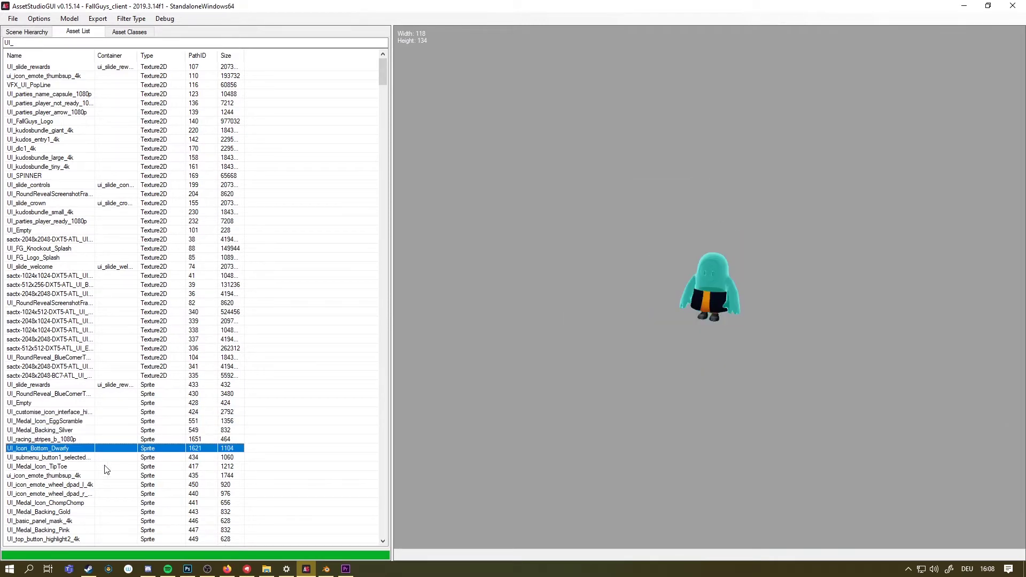
Scroll down and preview the sactx character costume texture atlas.
{"action": "scroll", "coordinate": [64, 457], "scroll_direction": "down", "scroll_amount": 2}
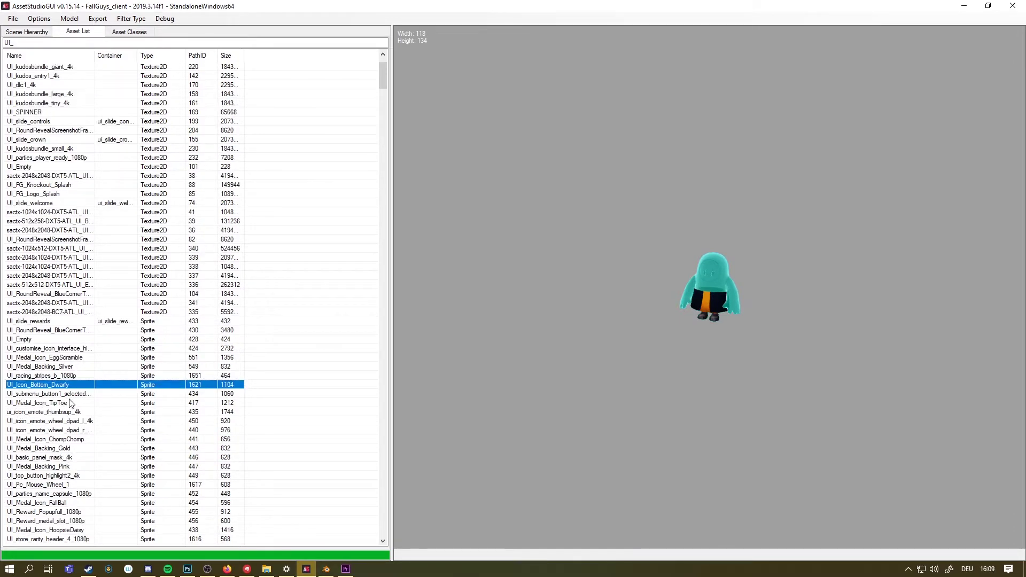
{"action": "left_click", "coordinate": [80, 394]}
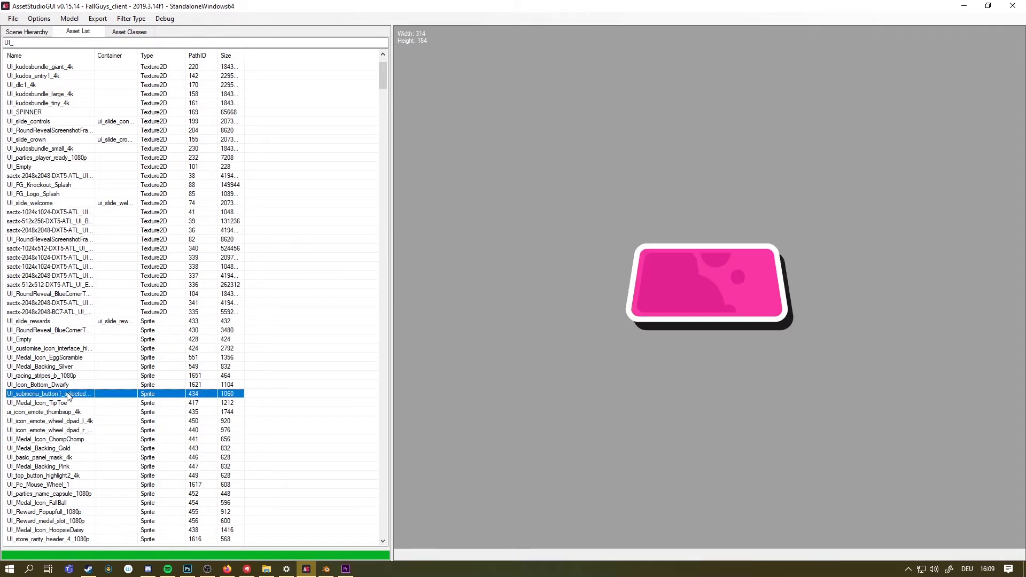
{"action": "left_click", "coordinate": [80, 311]}
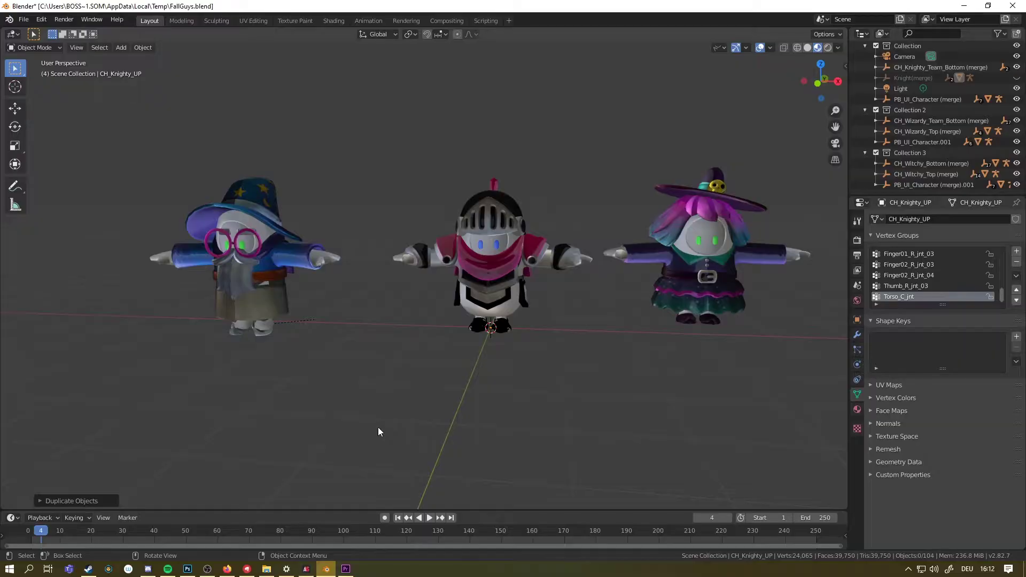
Walk the Blender view around the wizard, knight and witch to face them head-on.
{"action": "key", "text": "shift+grave"}
{"action": "key", "text": "s"}
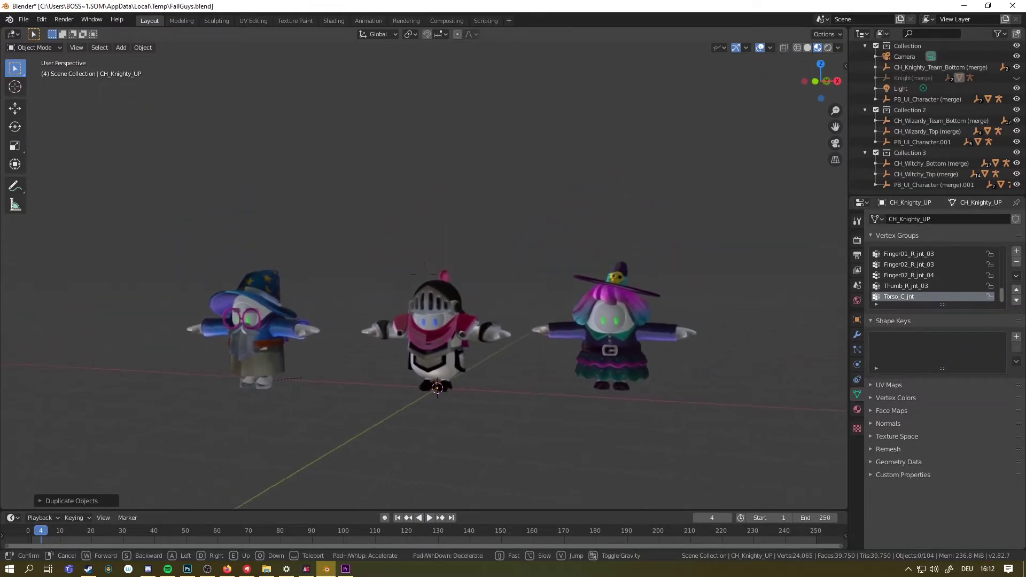
{"action": "key", "text": "d"}
{"action": "key", "text": "w"}
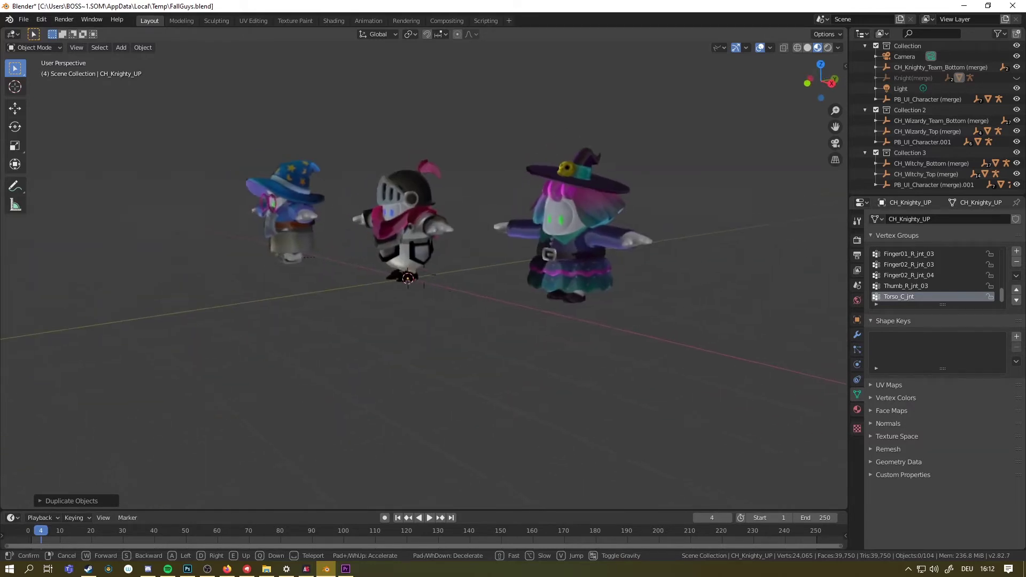
{"action": "key", "text": "d"}
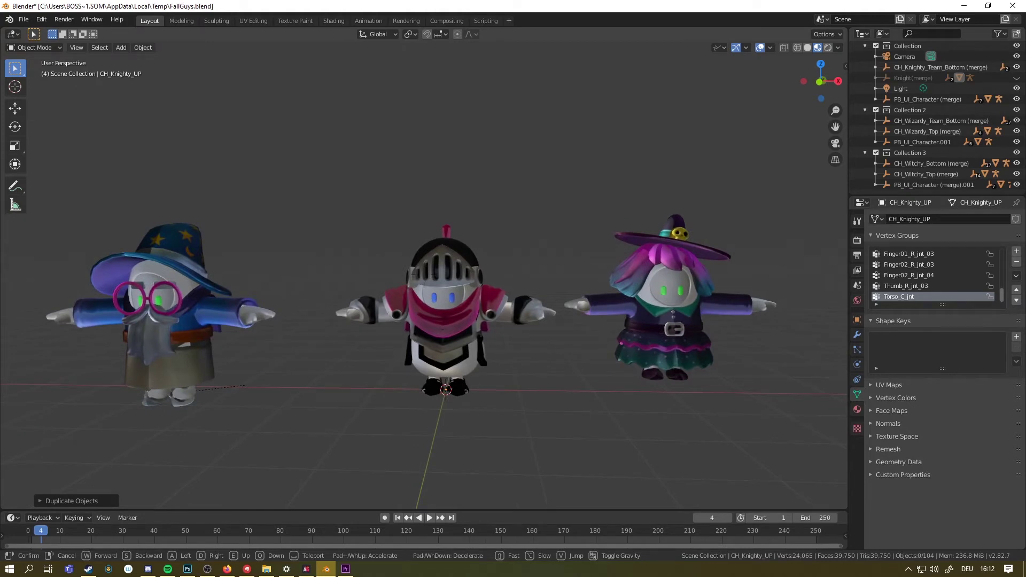
{"action": "key", "text": "d"}
{"action": "key", "text": "a"}
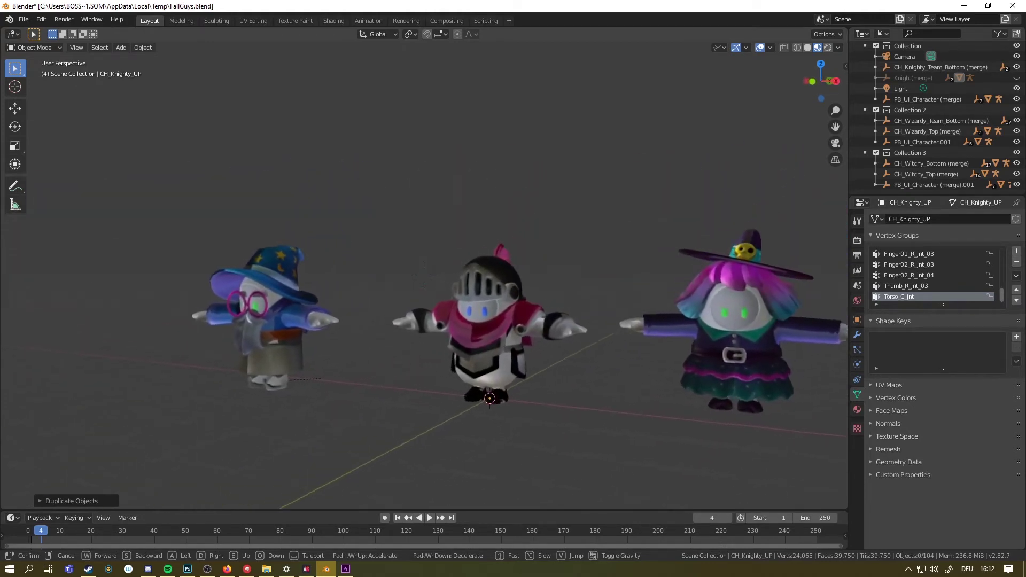
{"action": "key", "text": "s"}
{"action": "left_click", "coordinate": [424, 275]}
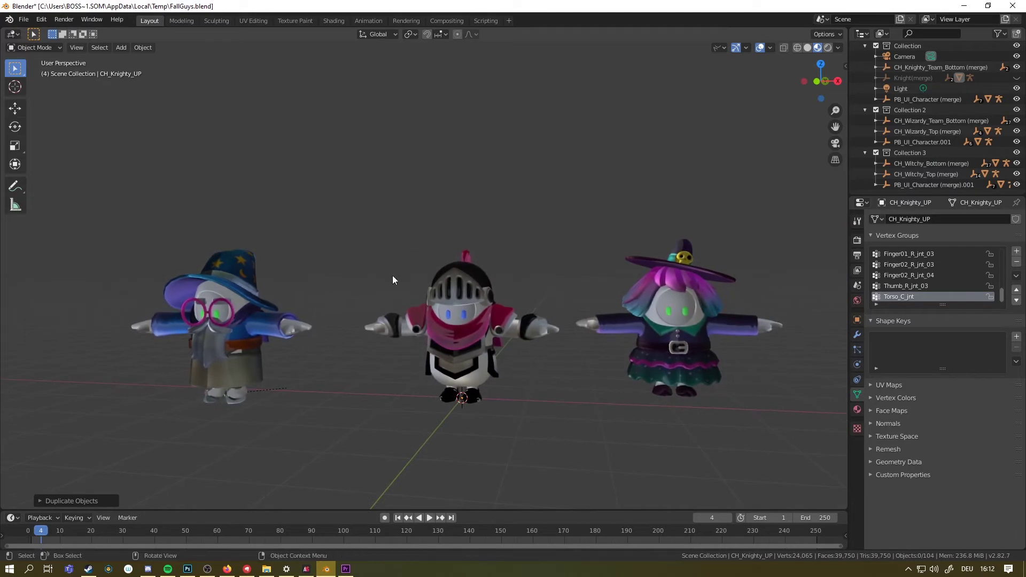
Walk closer to the characters, framing the witch and wizard, and keep the view.
{"action": "key", "text": "w"}
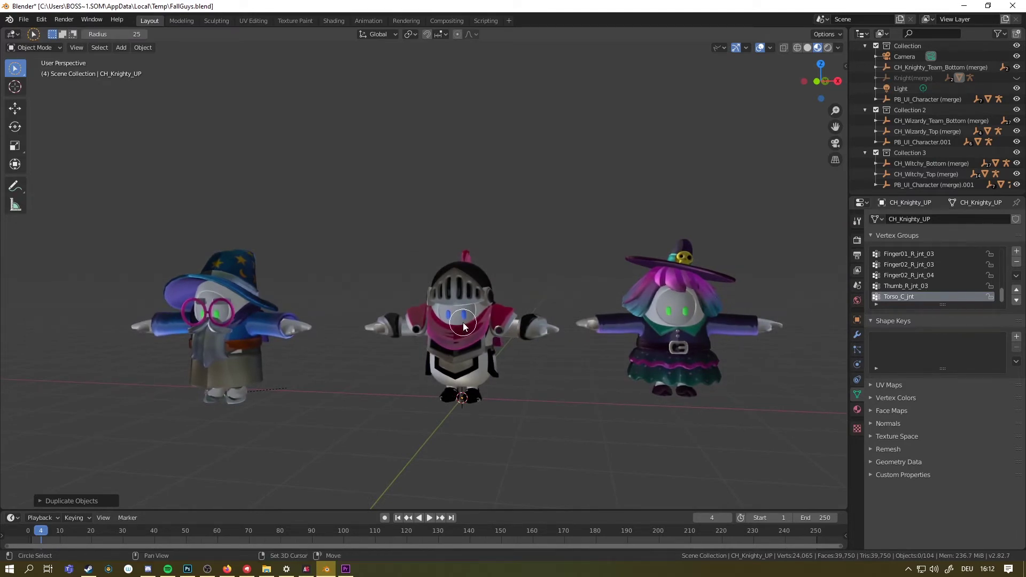
{"action": "key", "text": "shift+grave"}
{"action": "key", "text": "w"}
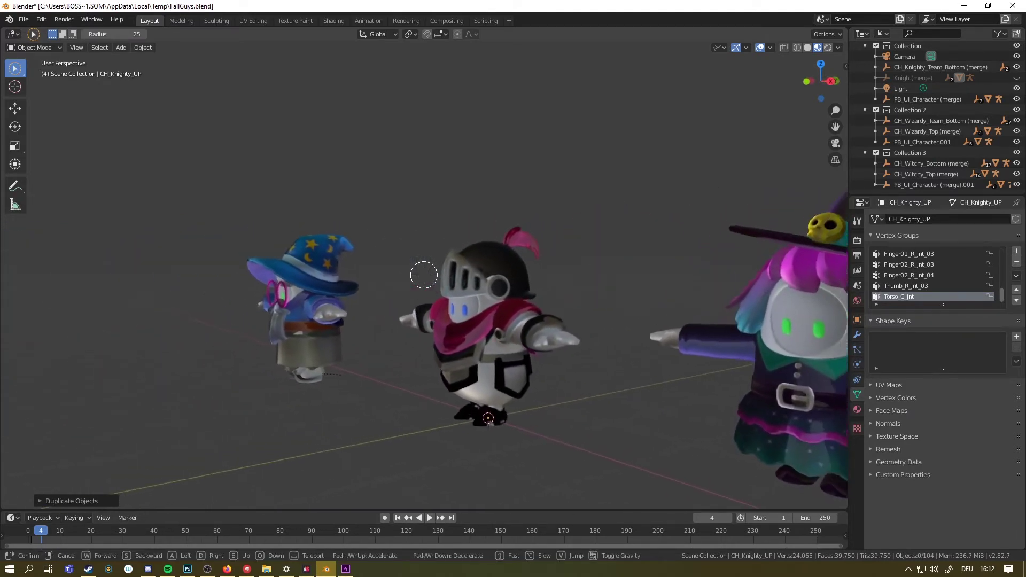
{"action": "key", "text": "d"}
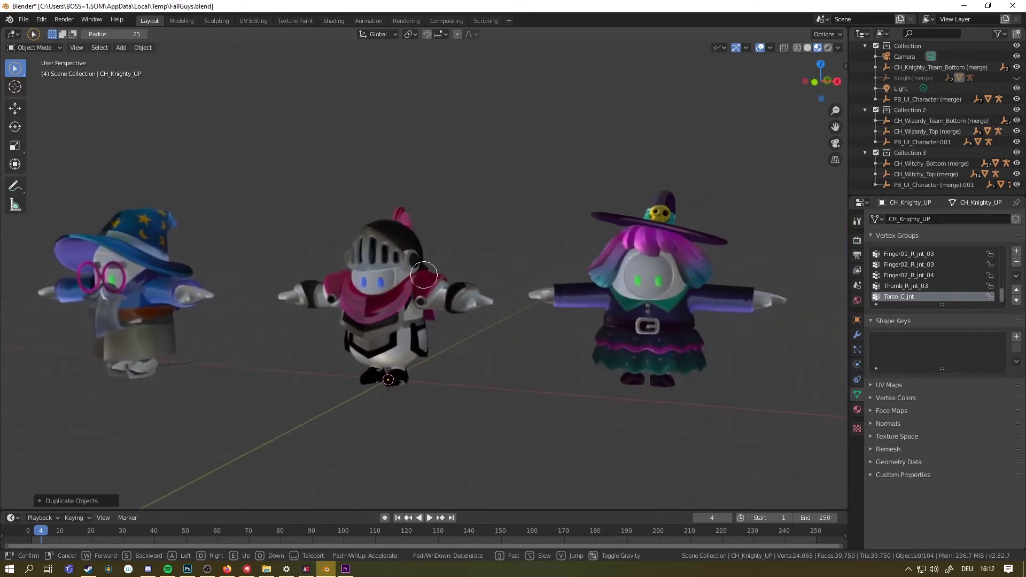
{"action": "key", "text": "a"}
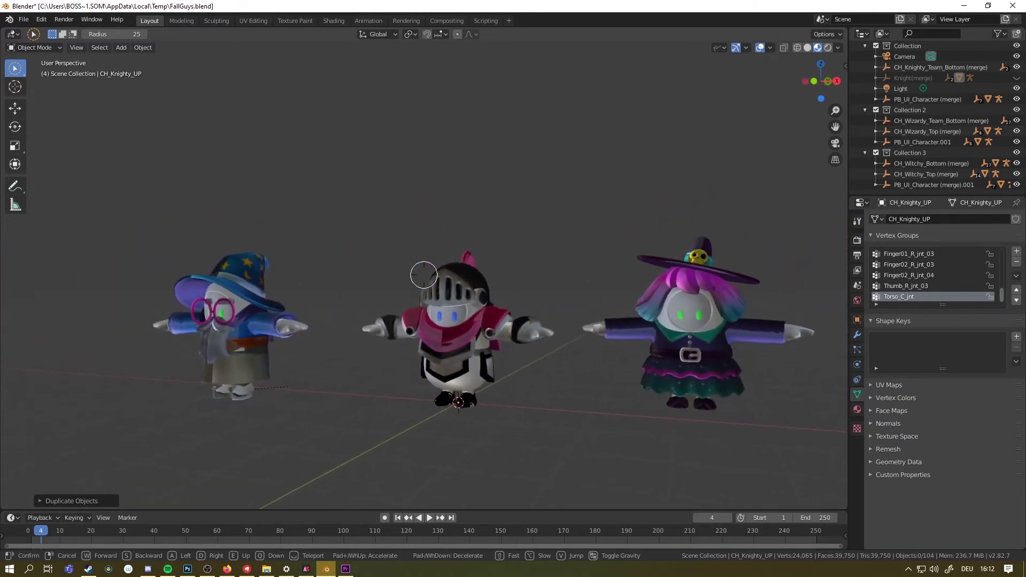
{"action": "left_click", "coordinate": [424, 275]}
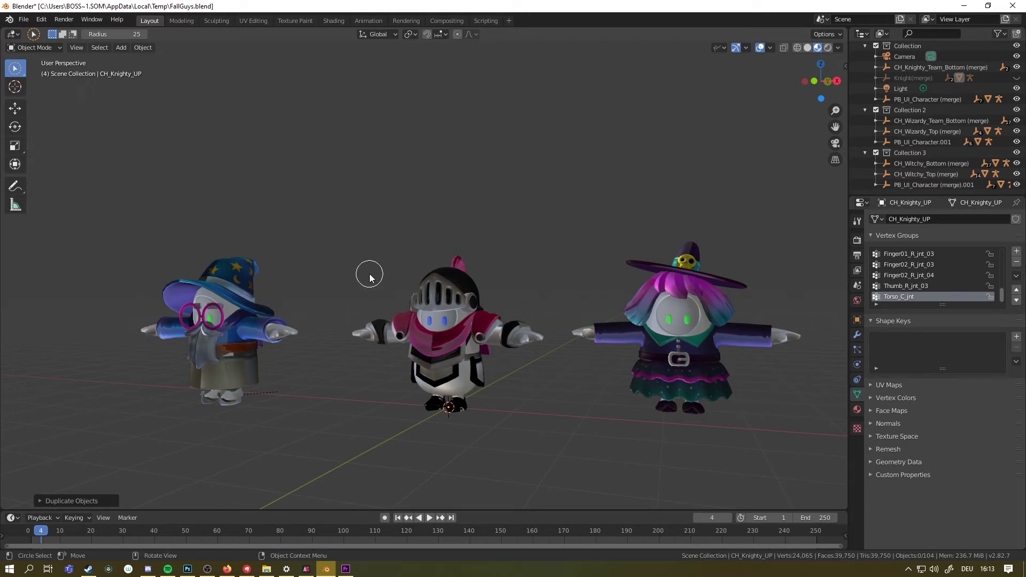
{"action": "key", "text": "shift+grave"}
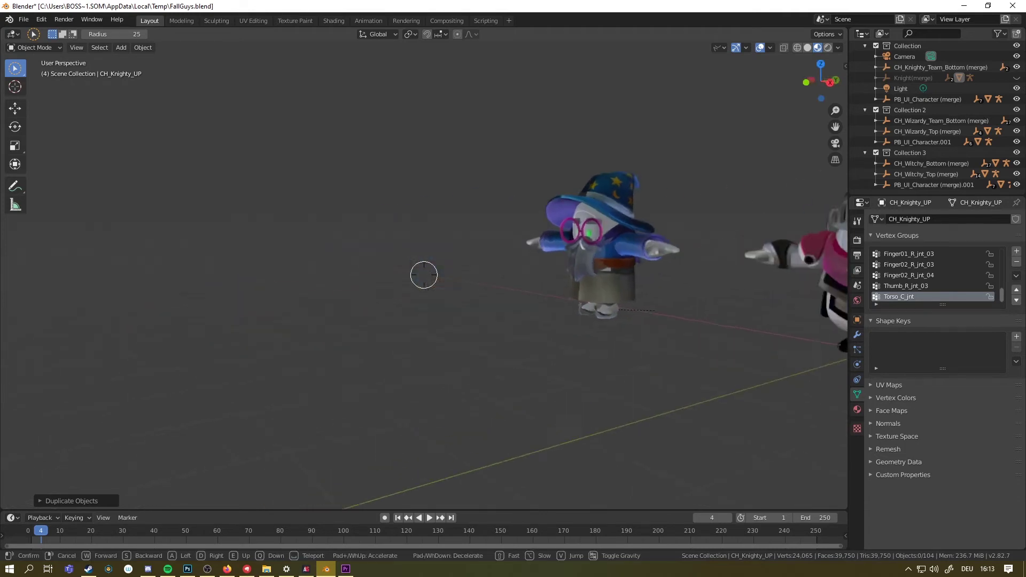
{"action": "key", "text": "s"}
{"action": "key", "text": "d"}
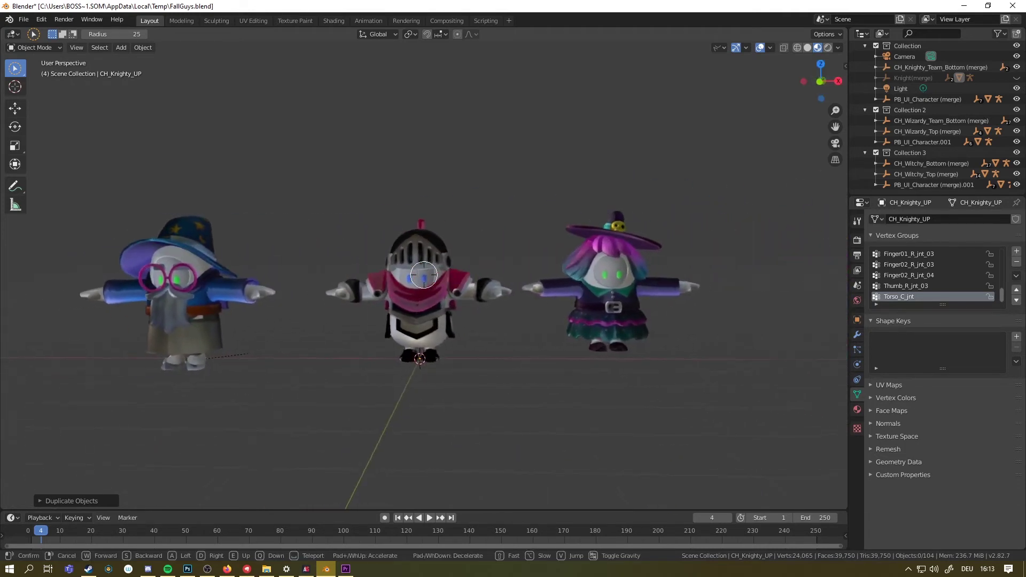
{"action": "key", "text": "w"}
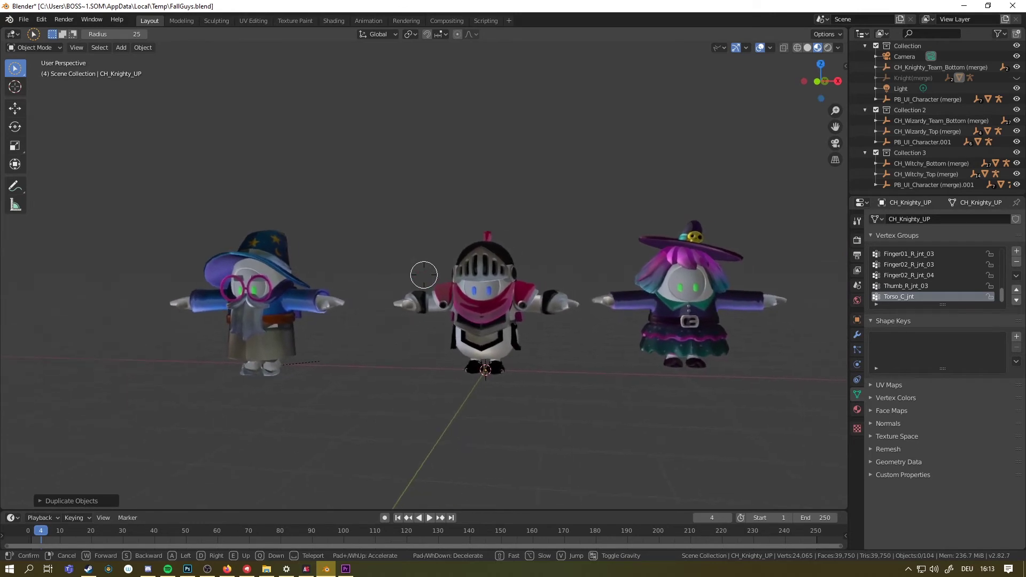
{"action": "left_click", "coordinate": [423, 275]}
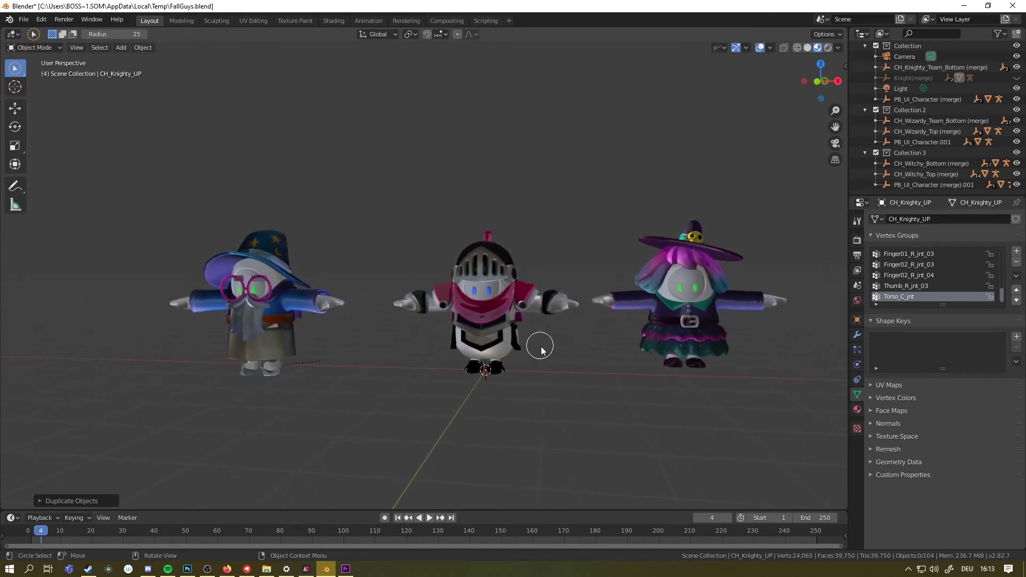